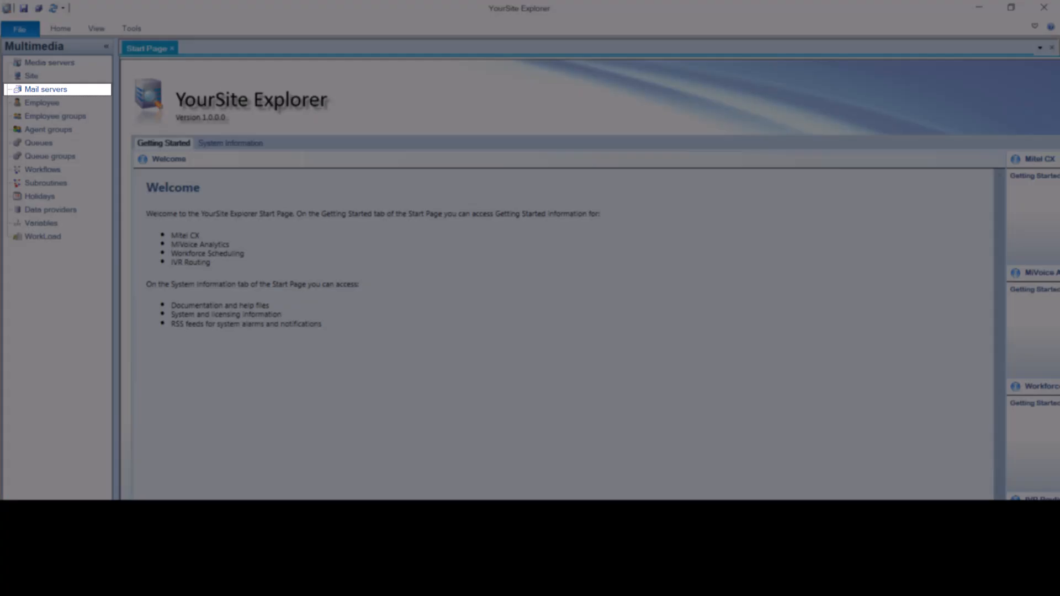
For the Mail Account mail server, set the incoming server to imap.gmail.com and use the same logon information as the outgoing server.
left_click(101, 89)
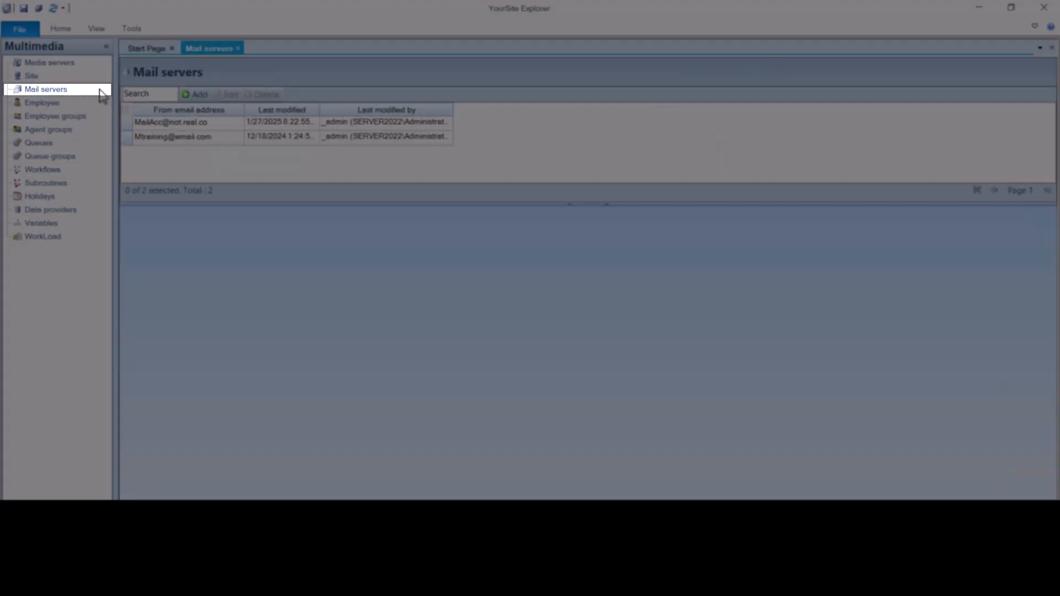
double_click(220, 122)
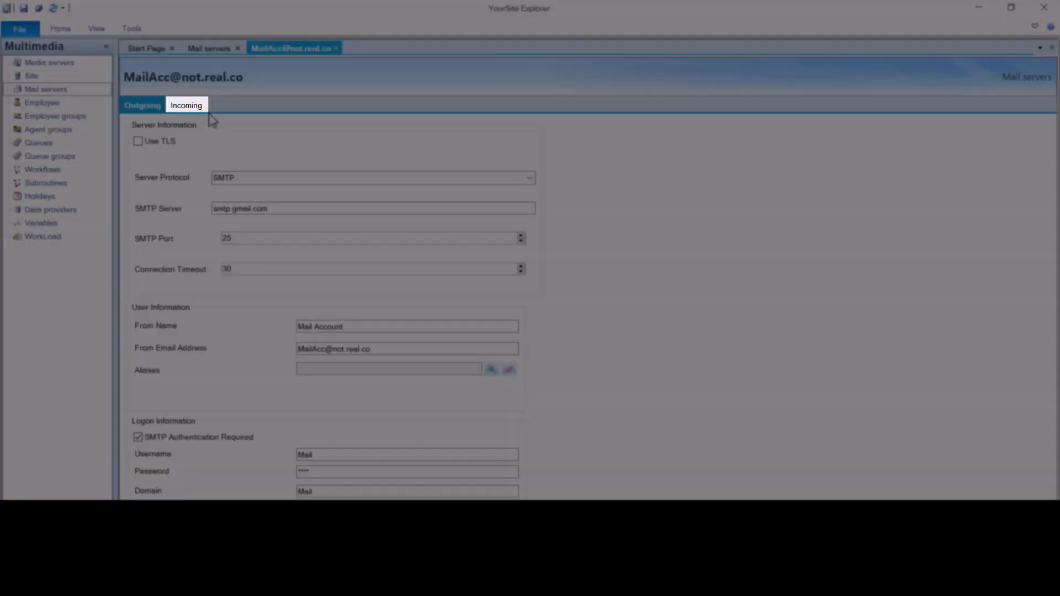
left_click(205, 110)
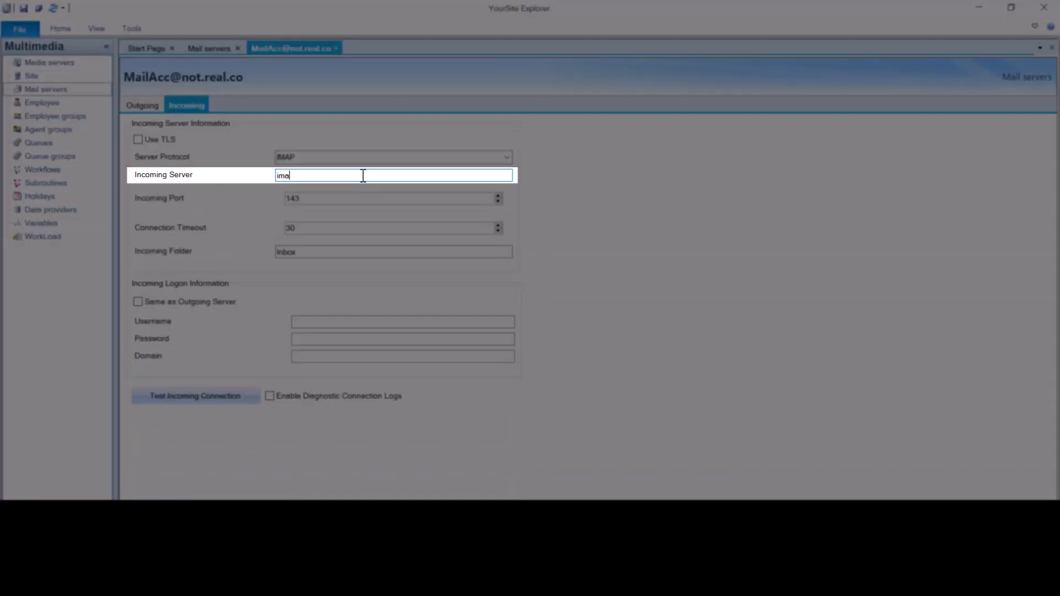
type("p.gmail.com")
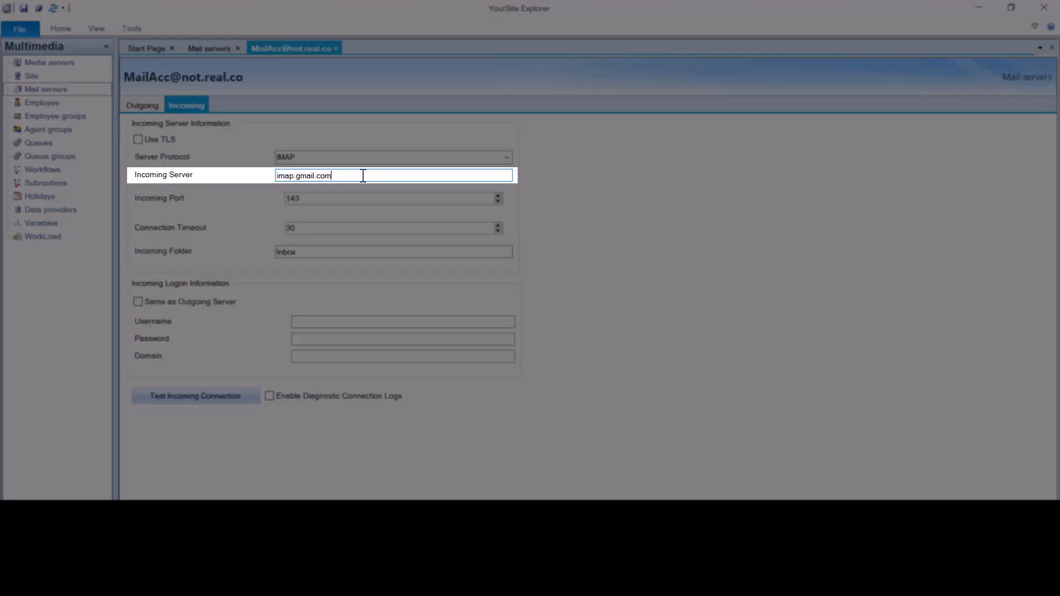
key("Tab")
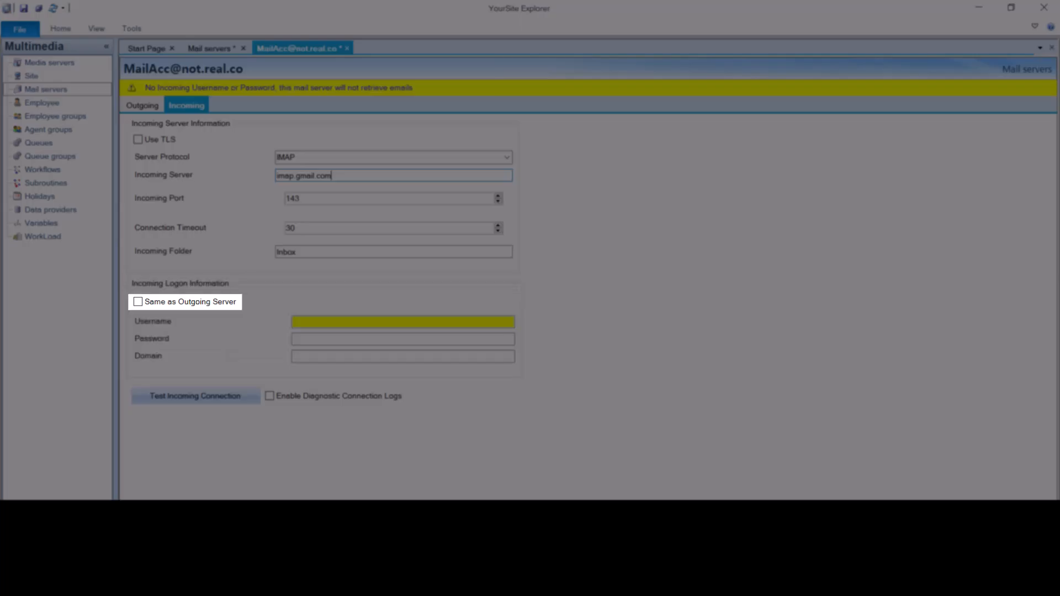
left_click(138, 302)
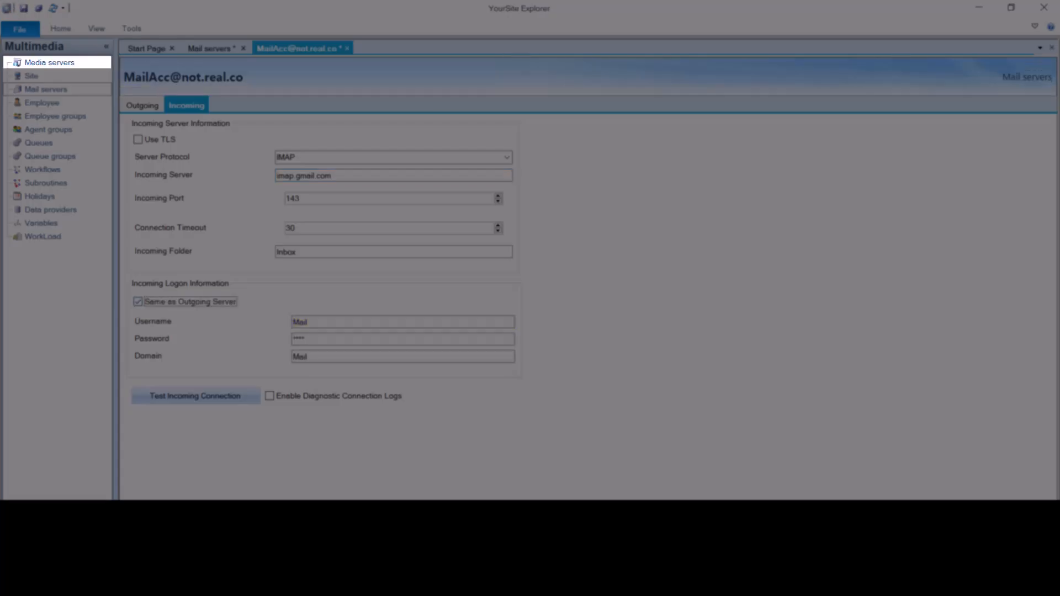
Add an Email media server and name it Mail.
left_click(82, 63)
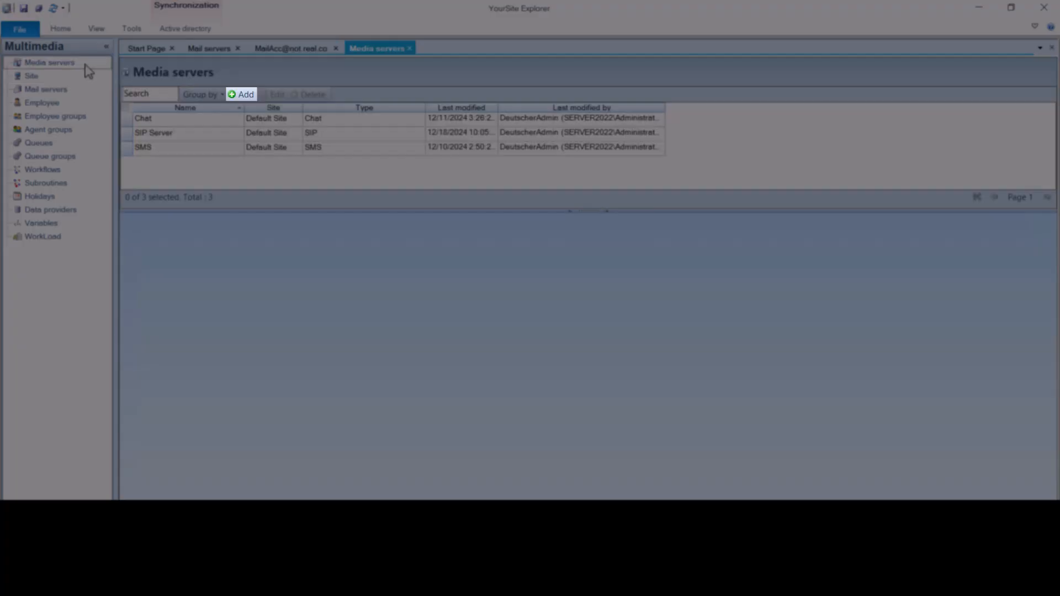
left_click(253, 96)
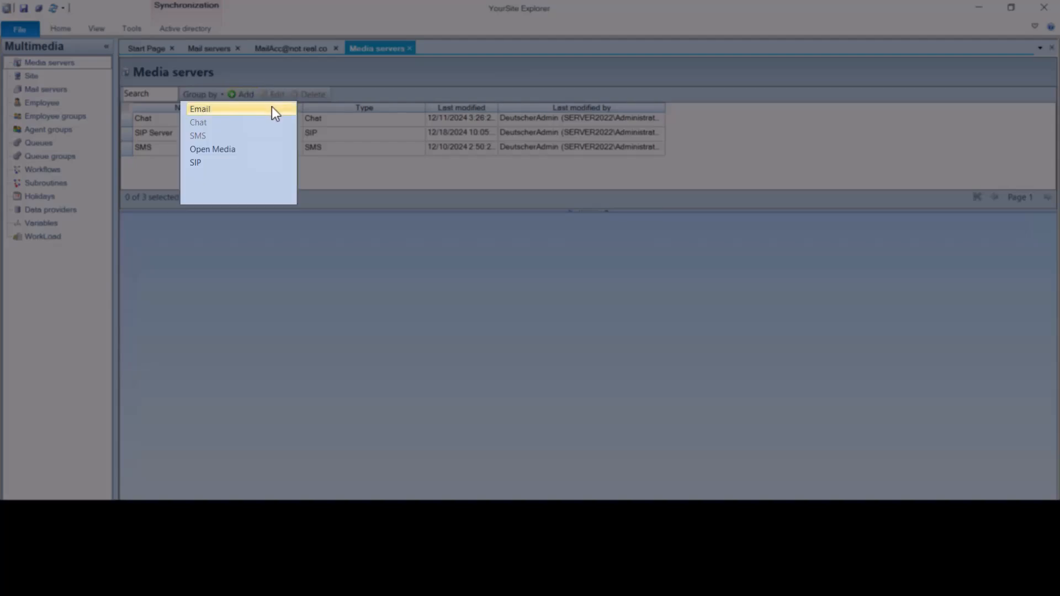
left_click(271, 108)
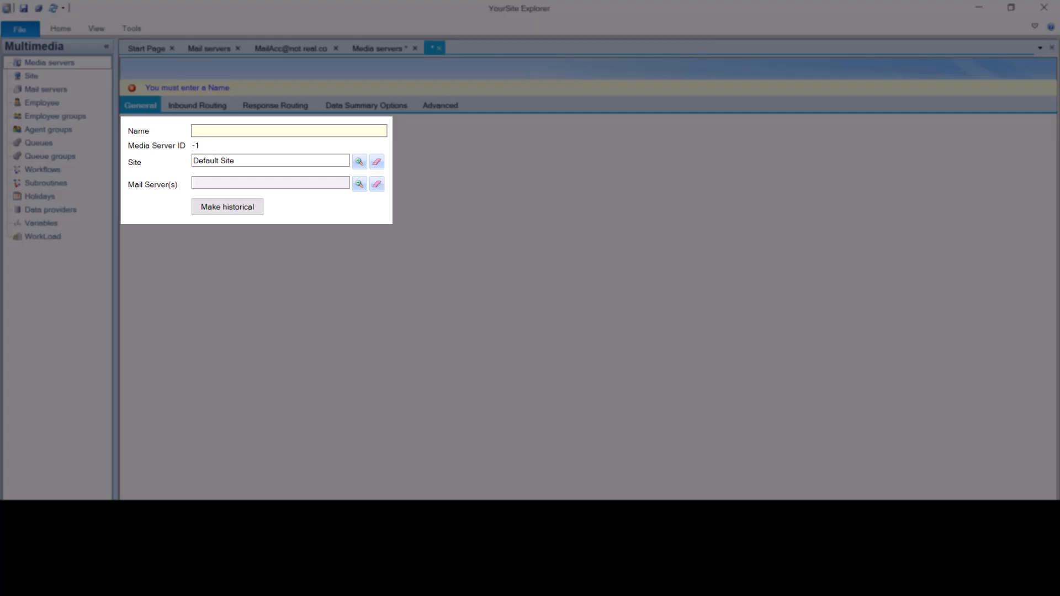
left_click(362, 130)
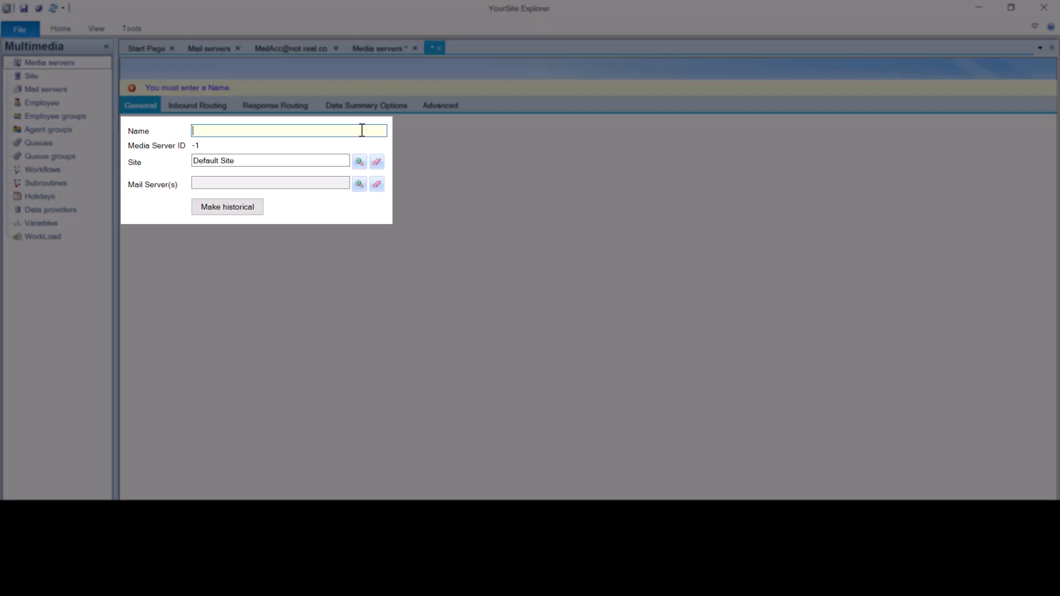
type("Mail")
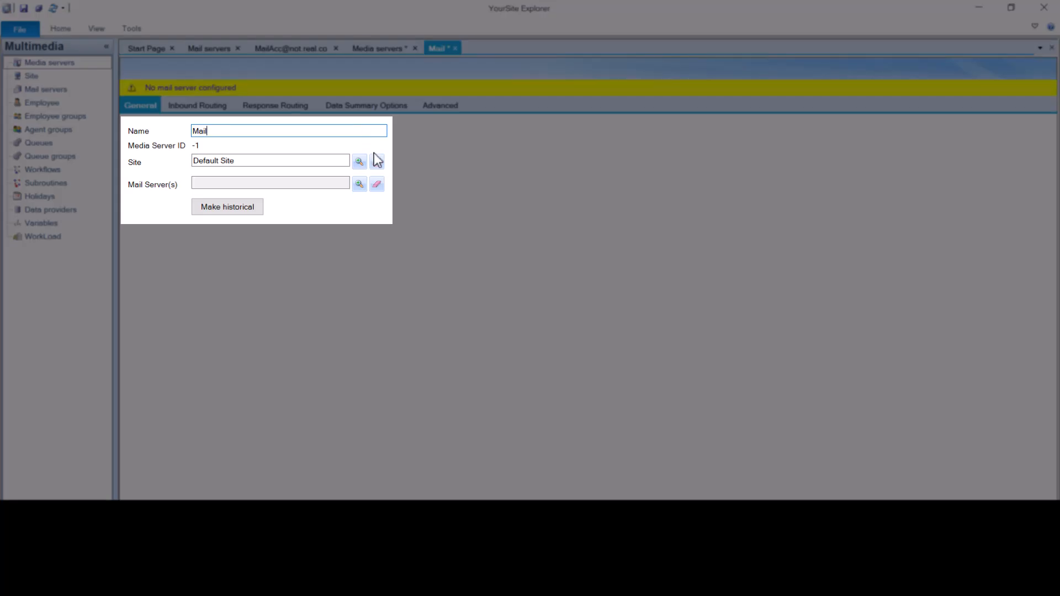
Assign the Mail Account mail server to the Mail media server.
left_click(364, 187)
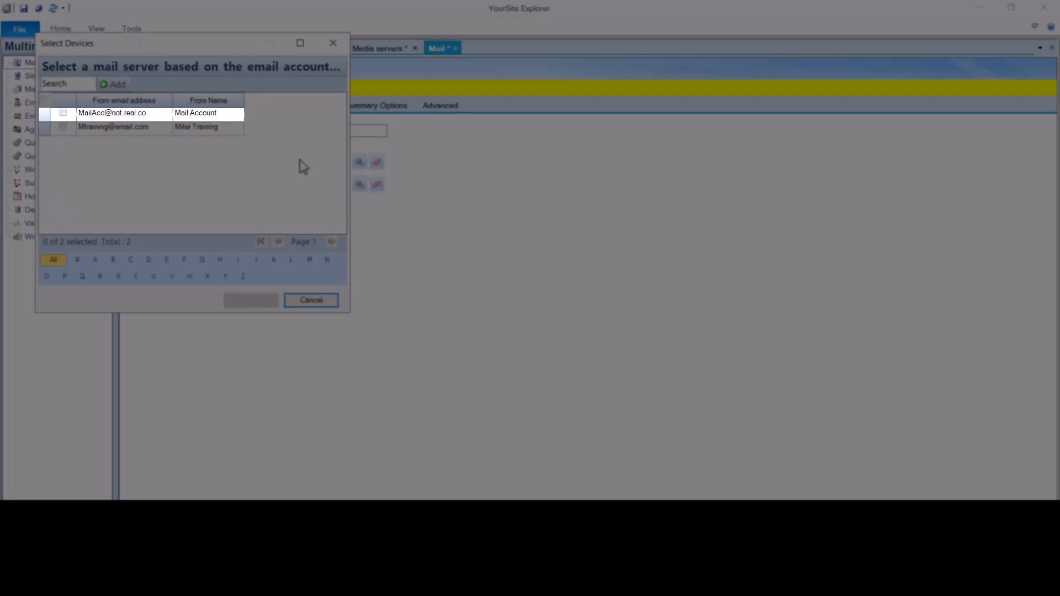
left_click(63, 113)
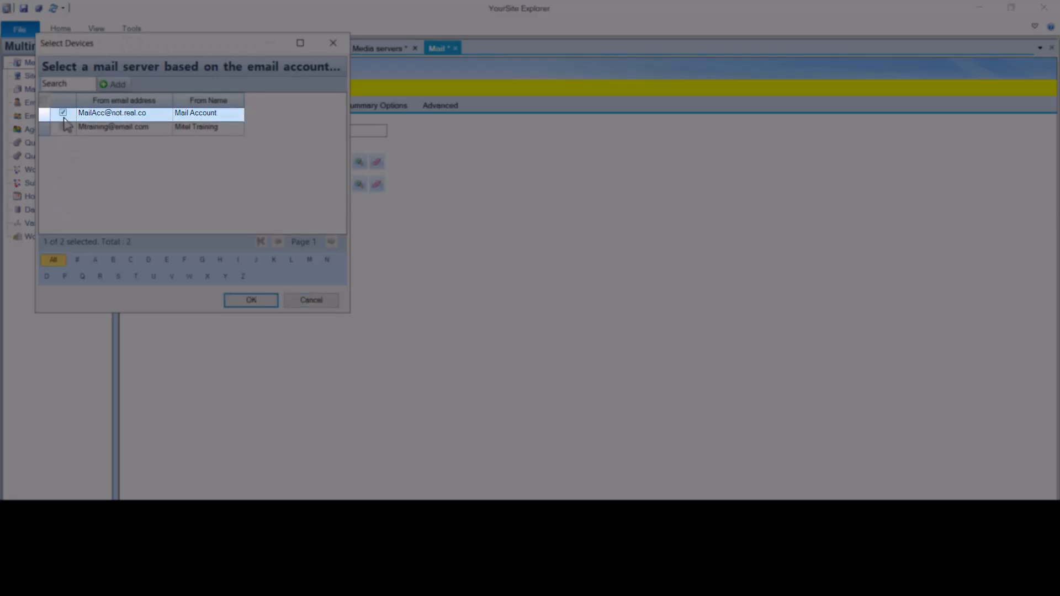
left_click(237, 300)
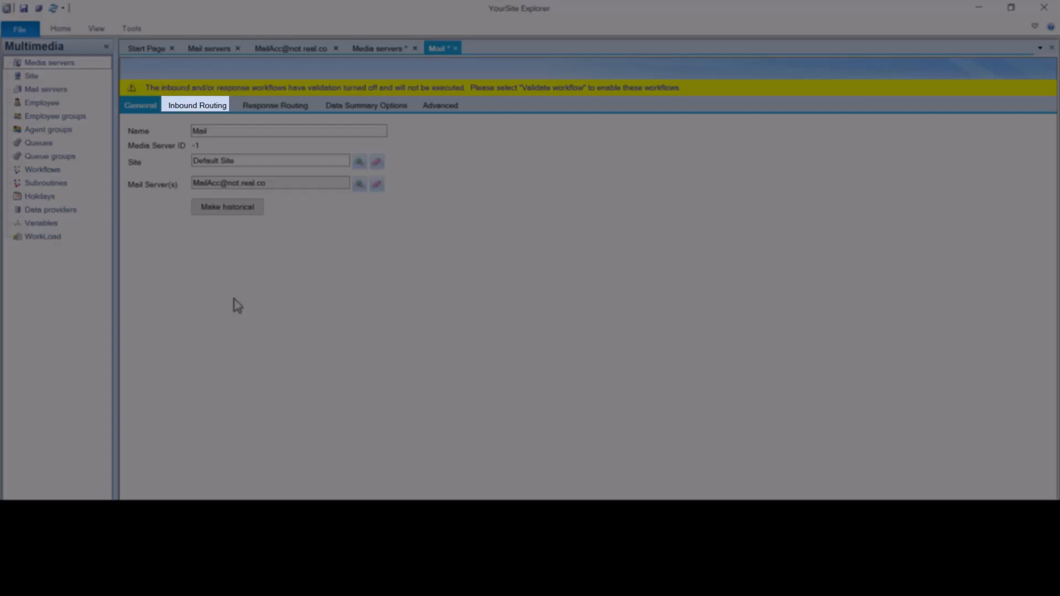
In the inbound routing workflow, review the Subject Filter condition for auto response and out of office subjects.
left_click(224, 110)
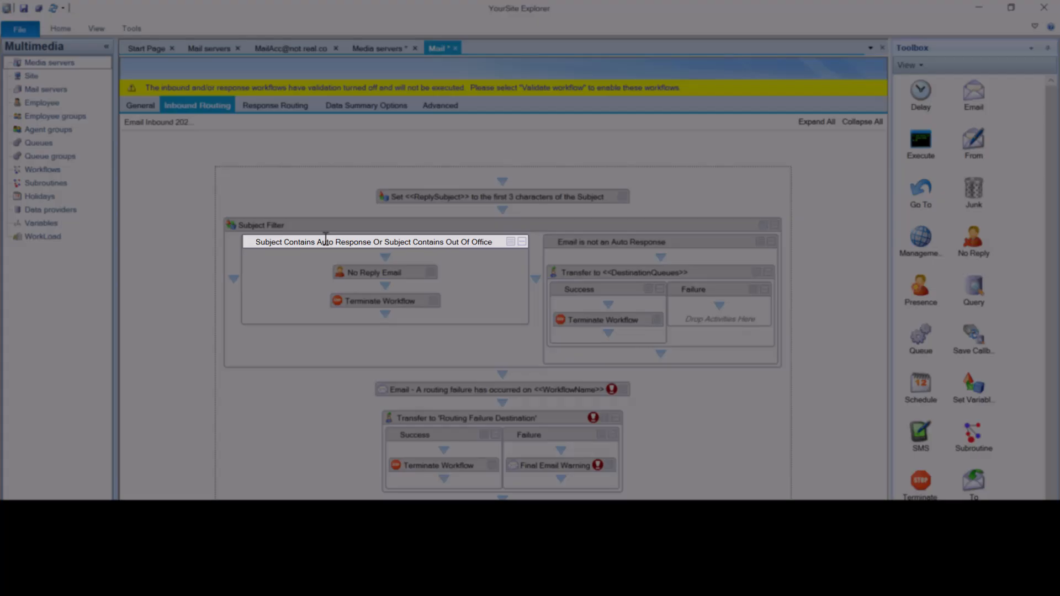
right_click(326, 240)
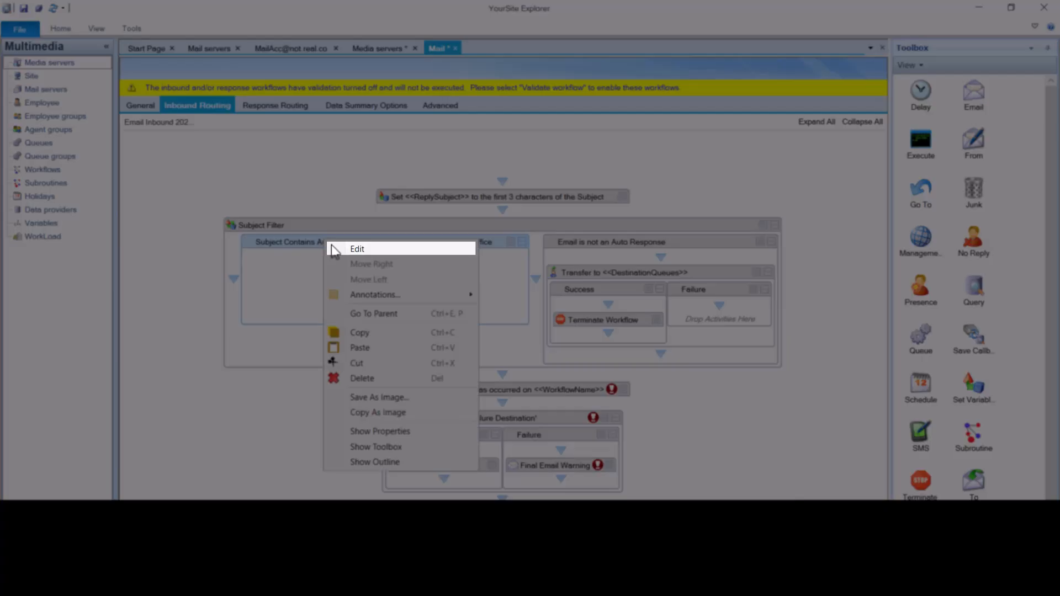
left_click(356, 248)
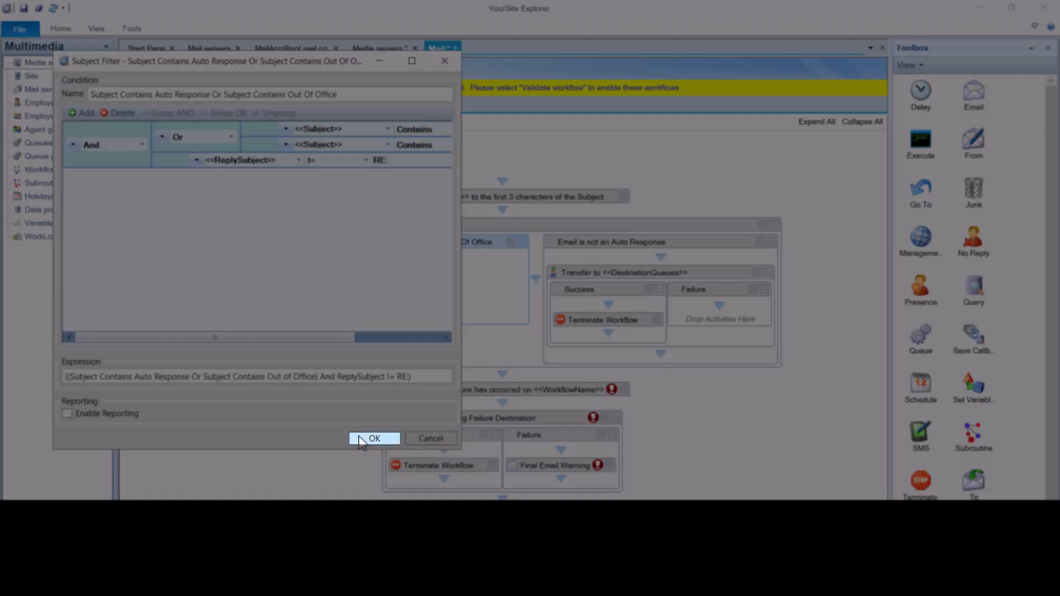
left_click(361, 438)
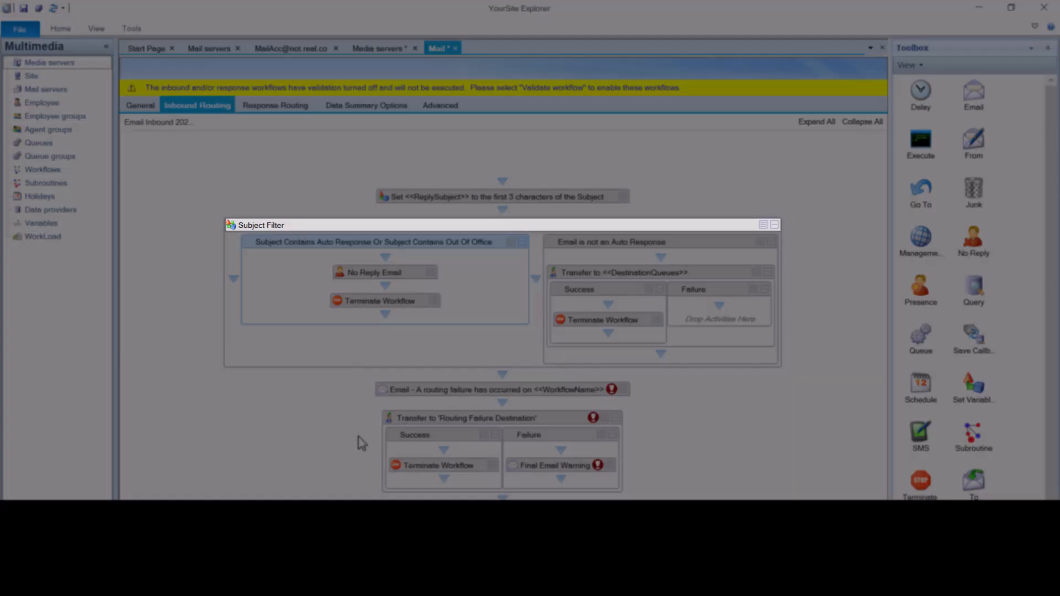
right_click(357, 228)
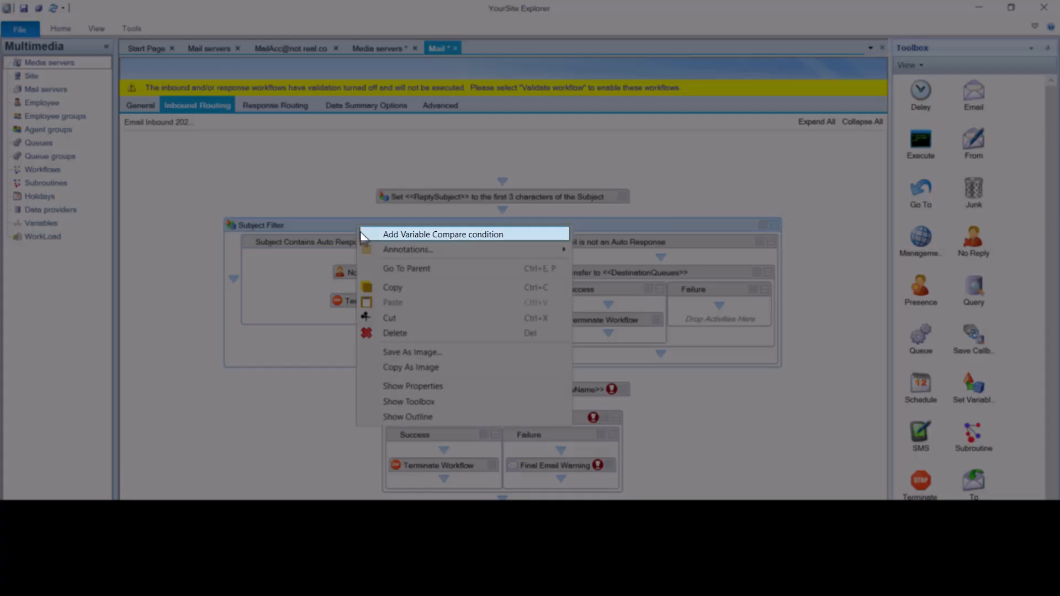
left_click(362, 235)
left_click(101, 131)
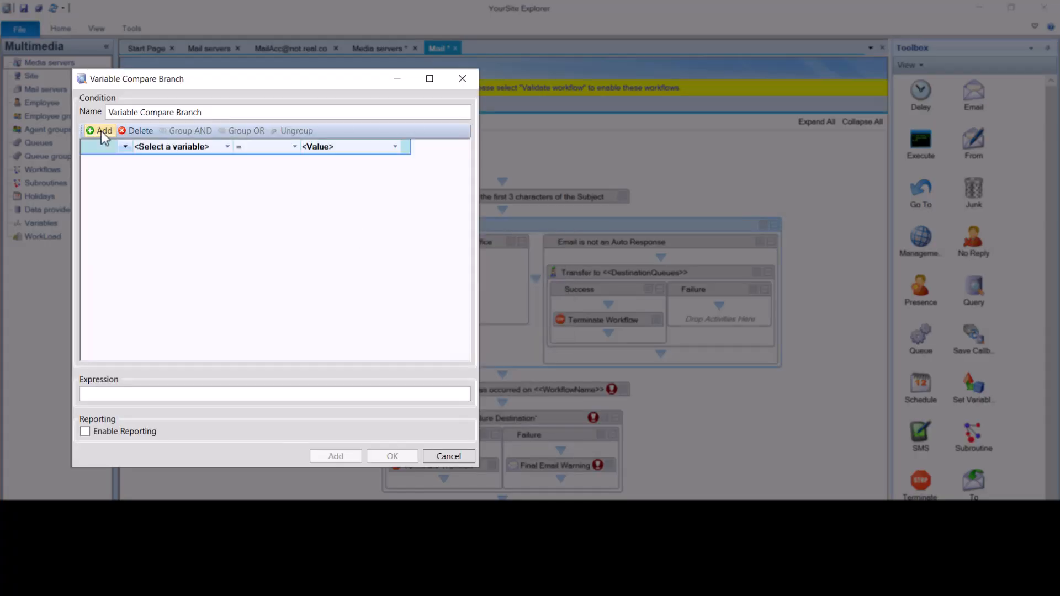
left_click(227, 146)
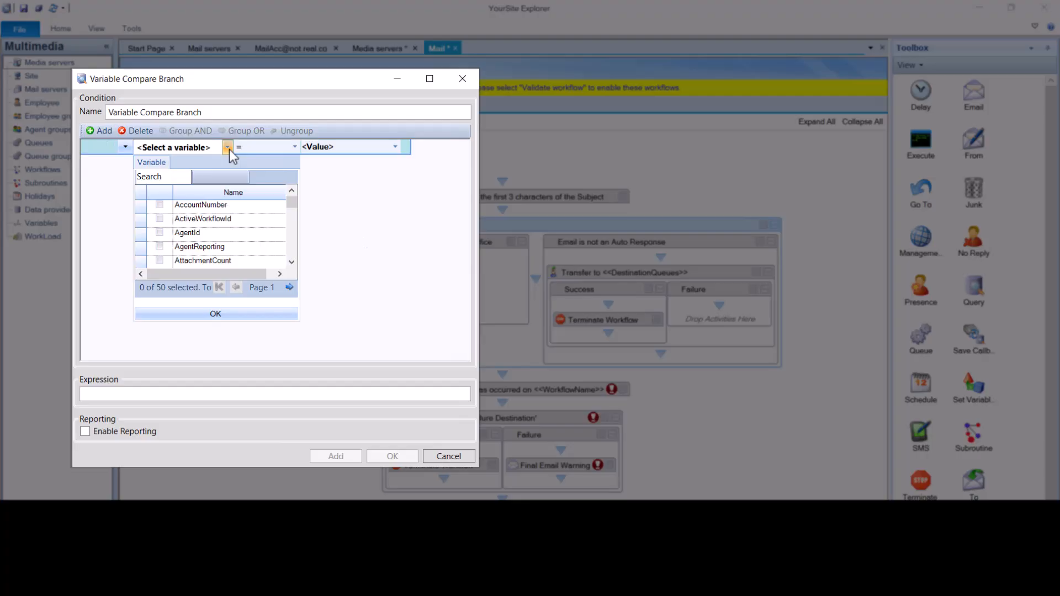
left_click(275, 315)
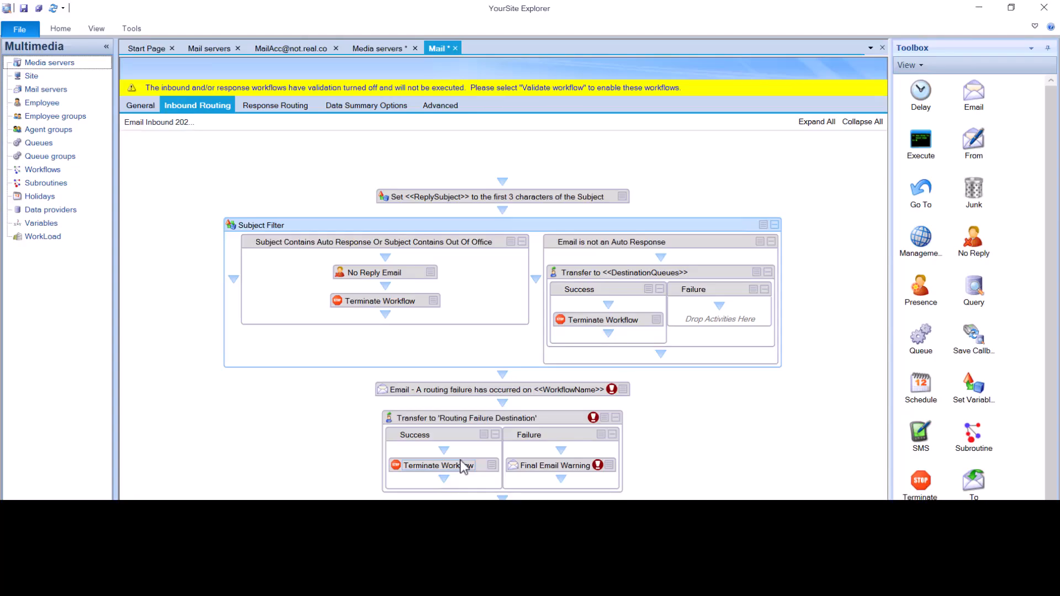
Delete the routing failure Email activity and the Transfer to 'Routing Failure Destination' activity from the inbound workflow.
right_click(384, 391)
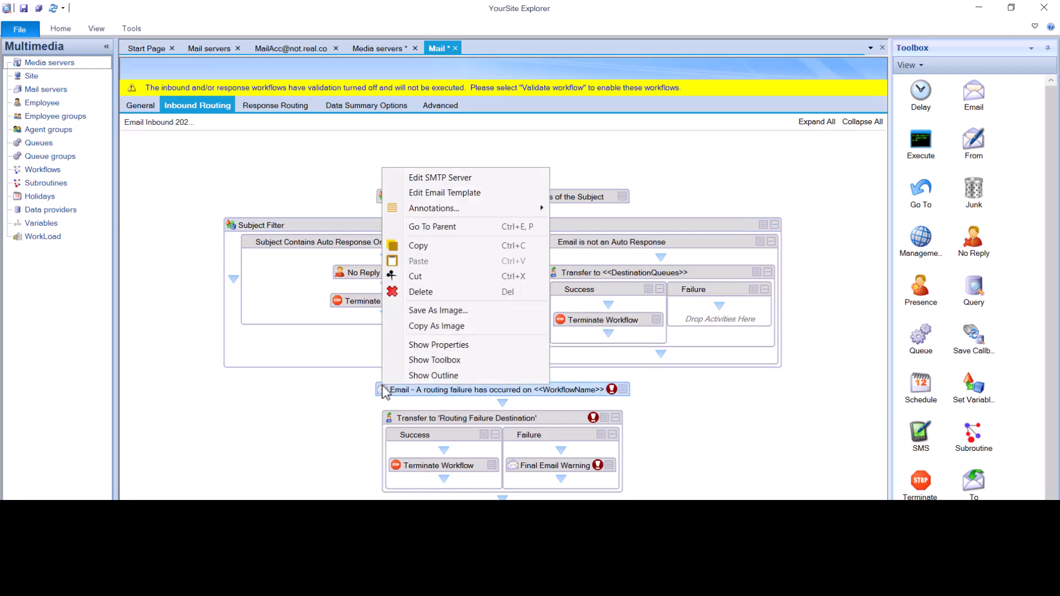
left_click(437, 292)
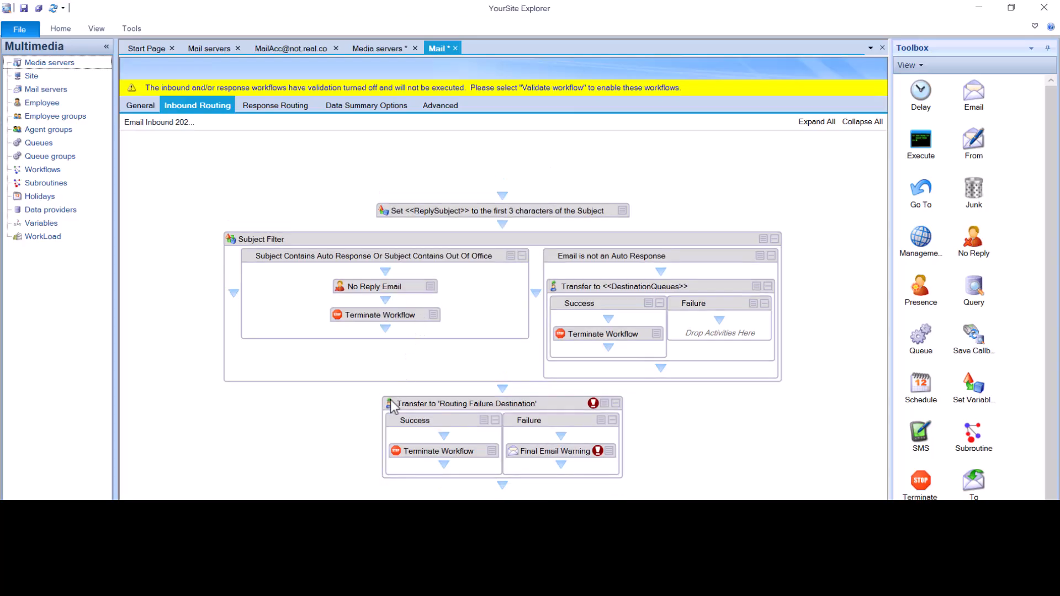
right_click(390, 400)
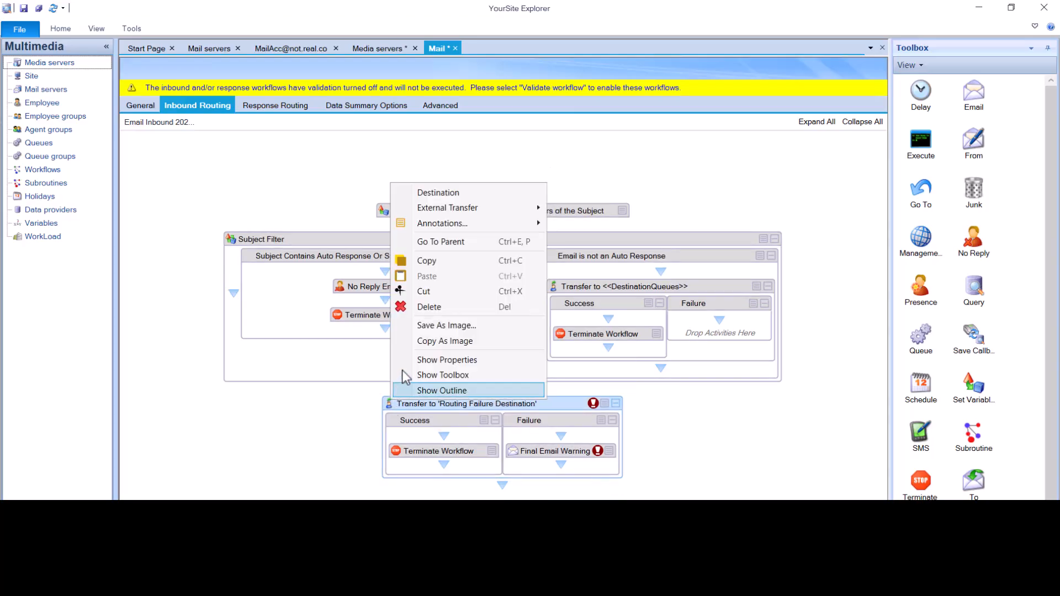
left_click(410, 311)
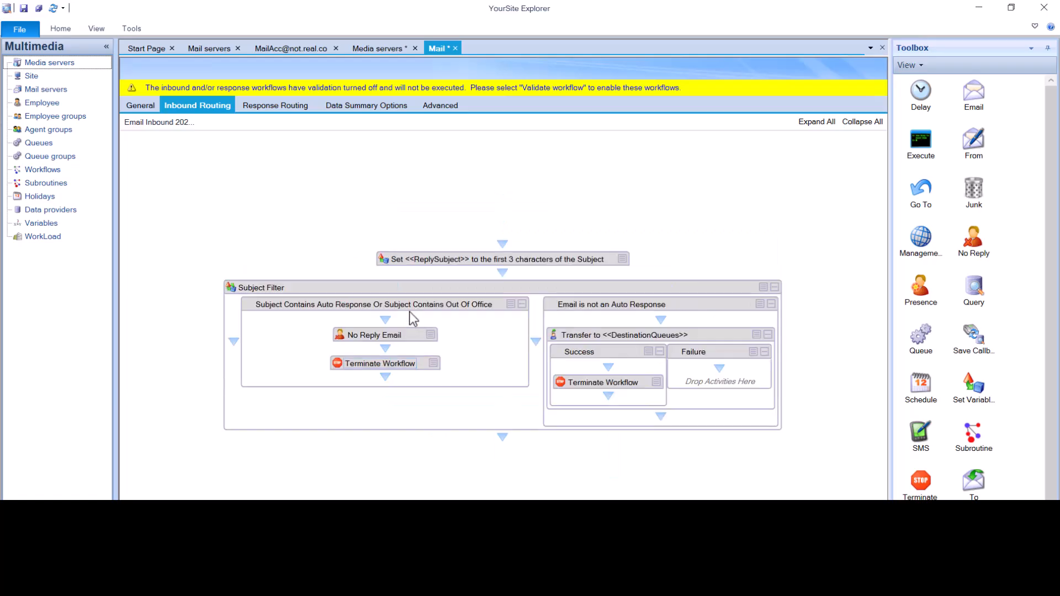
key("ctrl+z")
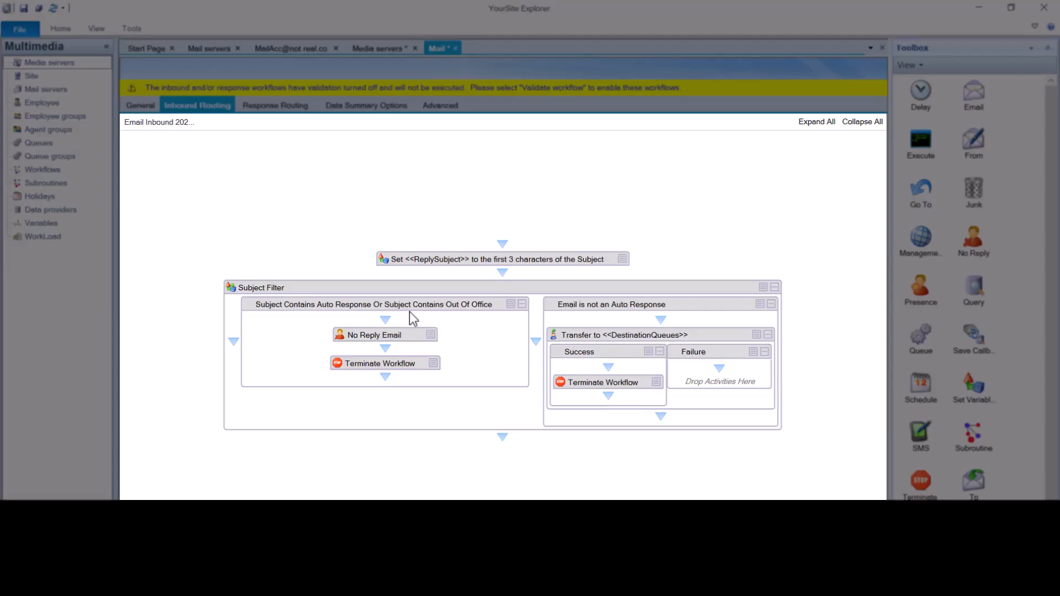
Show the inbound workflow's properties and enable Validate workflow.
right_click(478, 150)
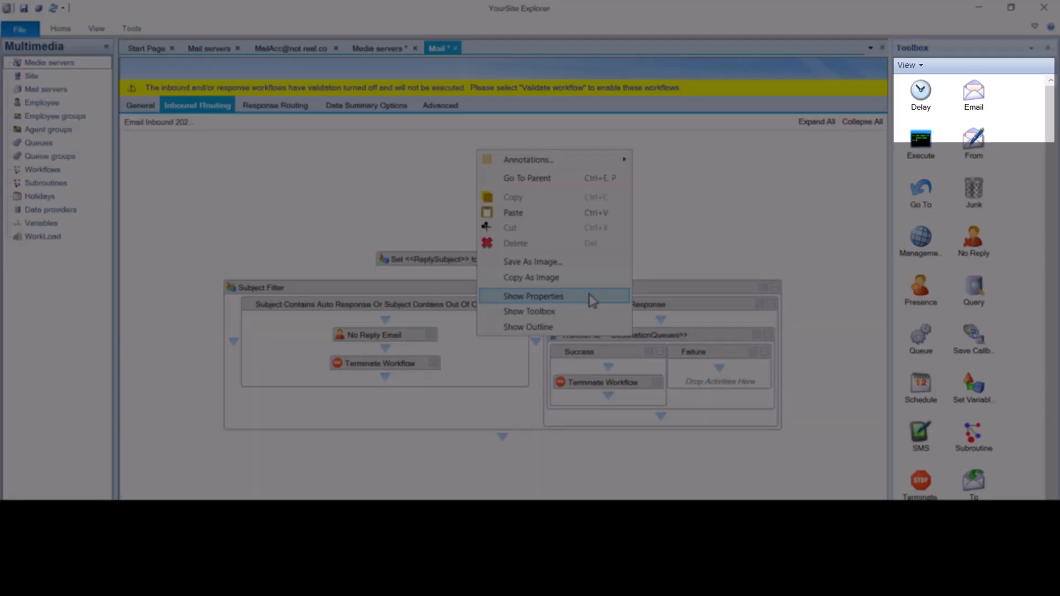
left_click(591, 298)
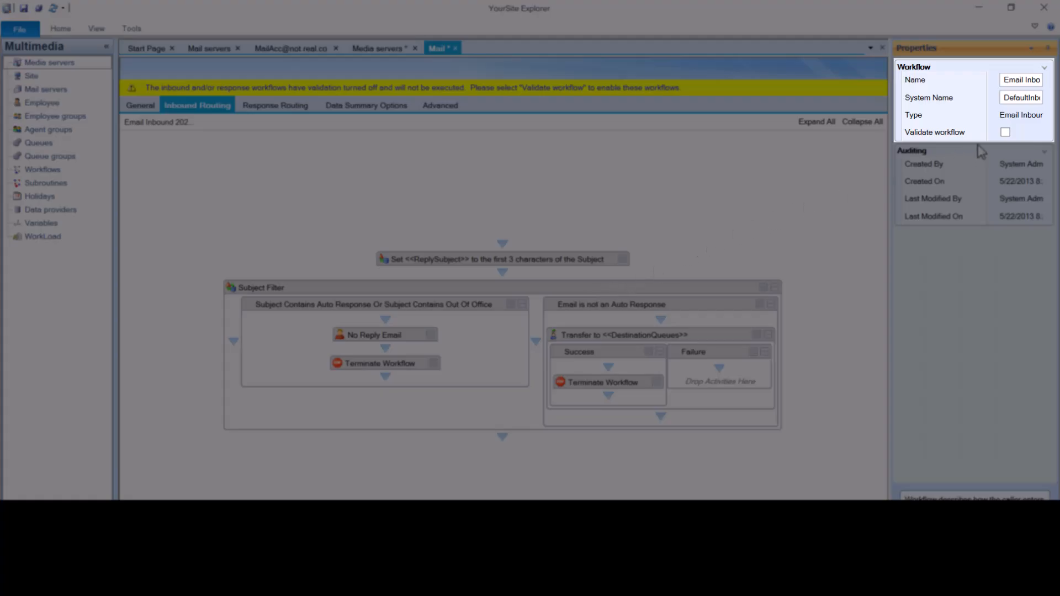
left_click(1005, 132)
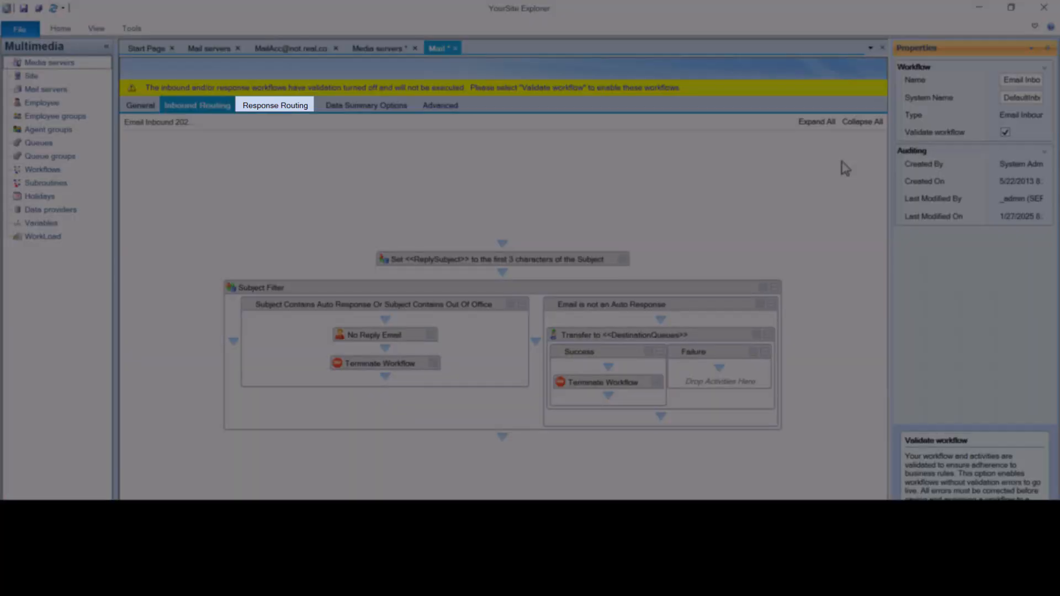
Show the email response workflow's properties and enable Validate workflow for response routing.
left_click(275, 105)
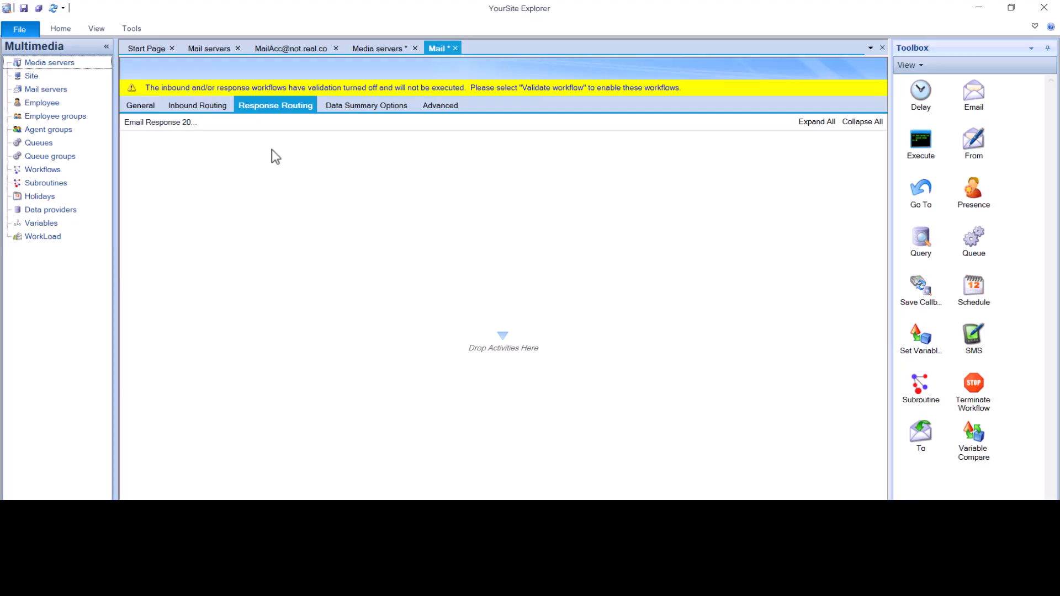
right_click(271, 150)
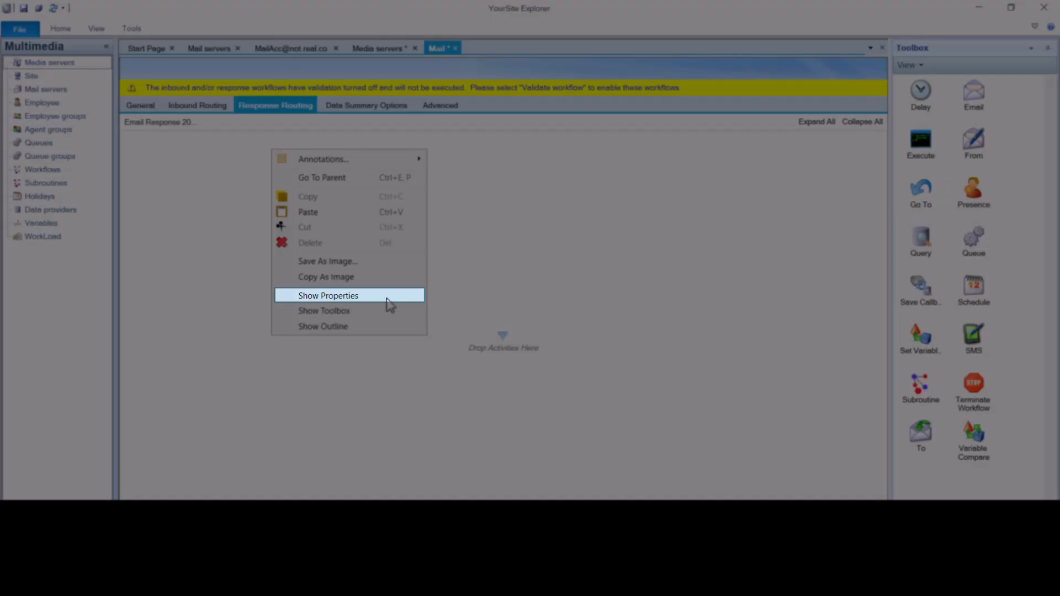
left_click(387, 296)
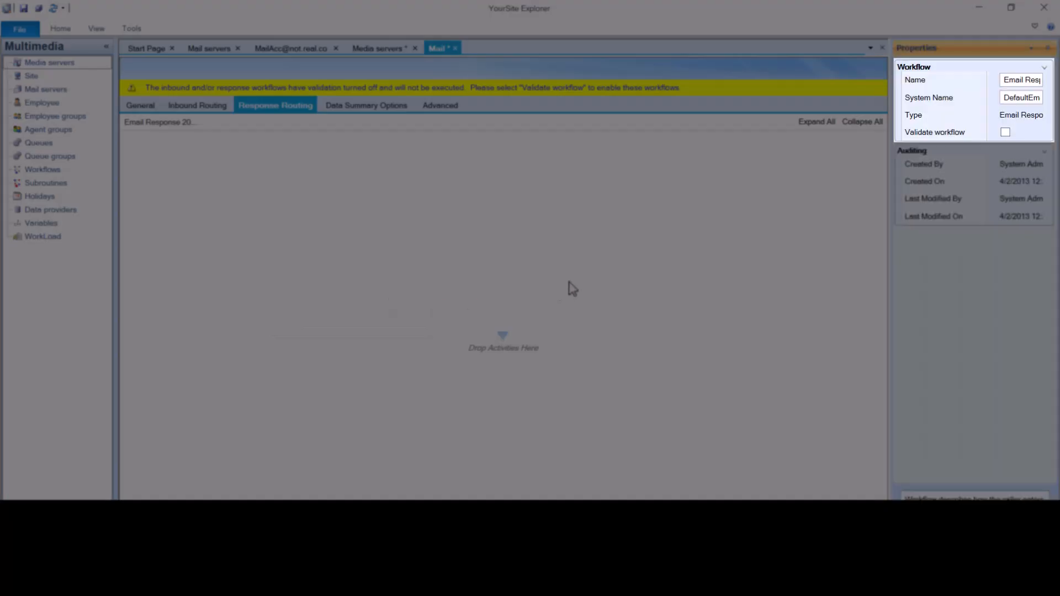
left_click(1005, 136)
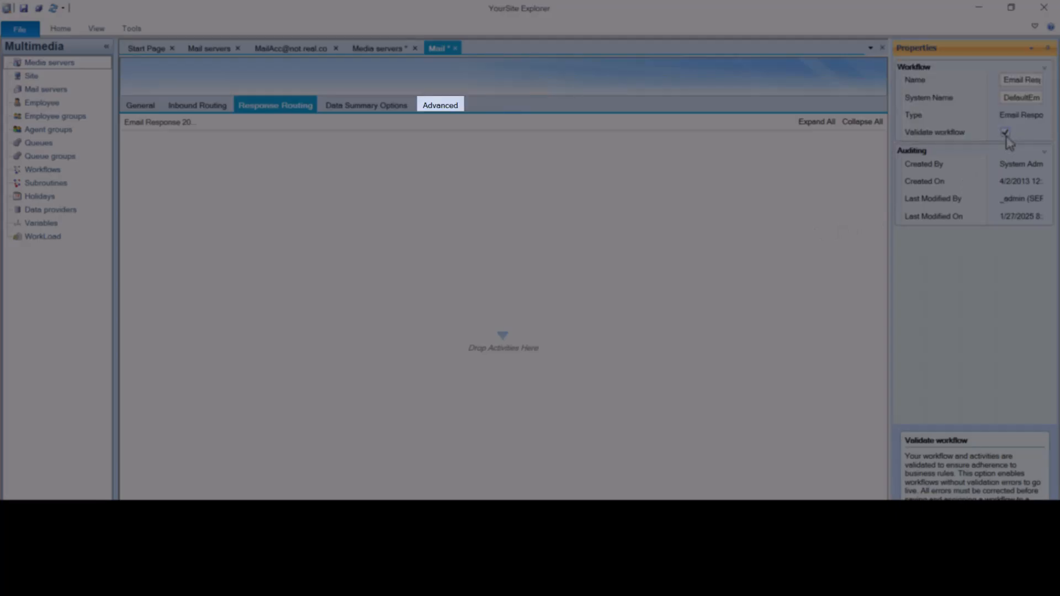
Open the Mail media server's advanced settings.
left_click(453, 106)
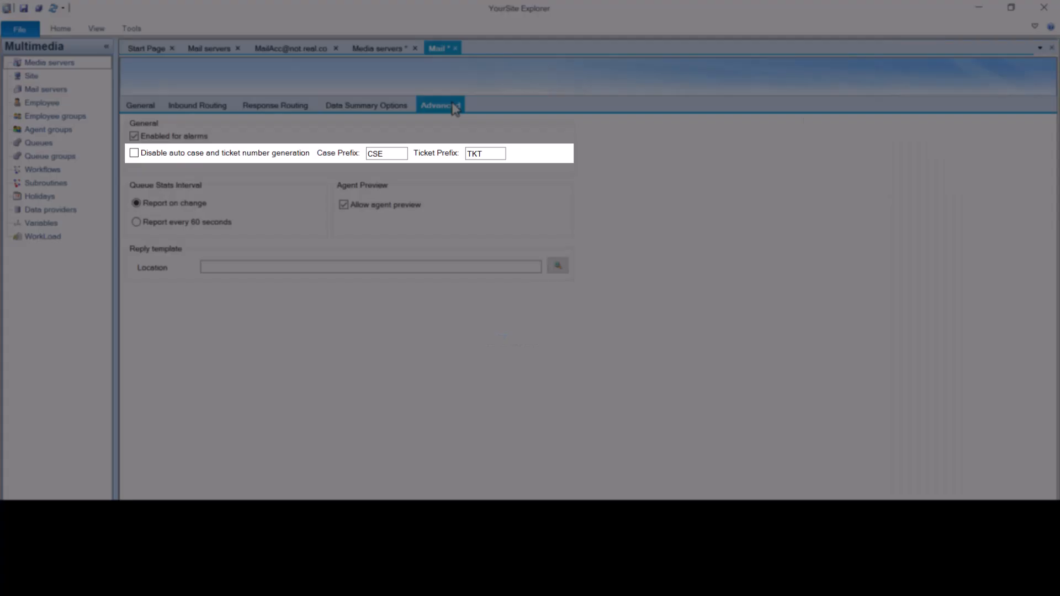